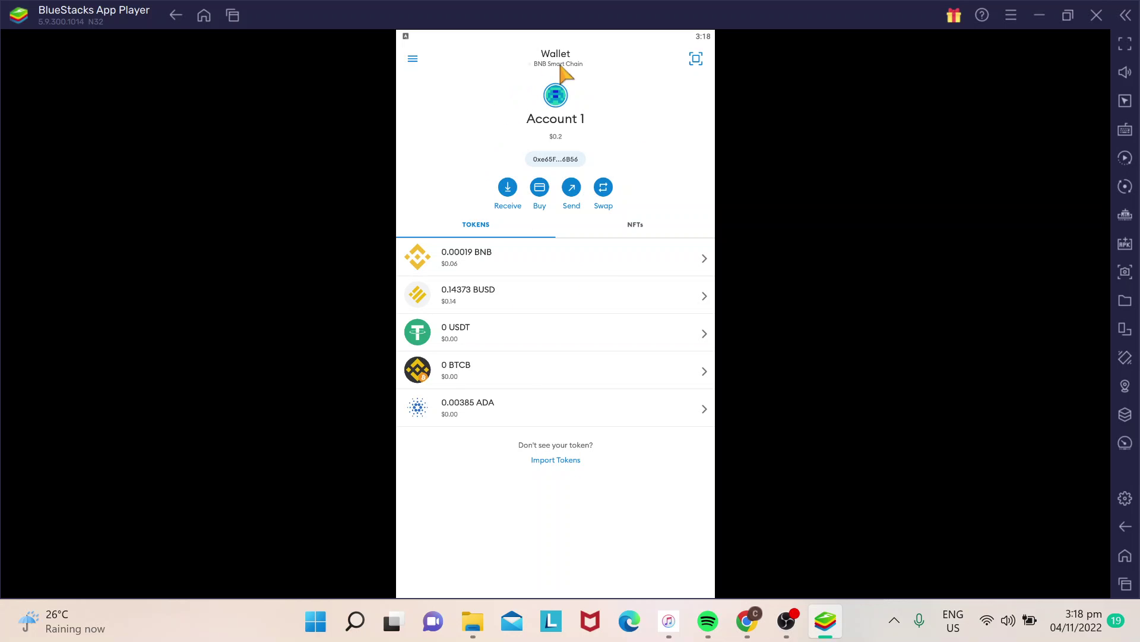
# - Switch to Ethereum Main Network and open the WETH token page, which shows a 0 WETH balance
pyautogui.click(563, 55)
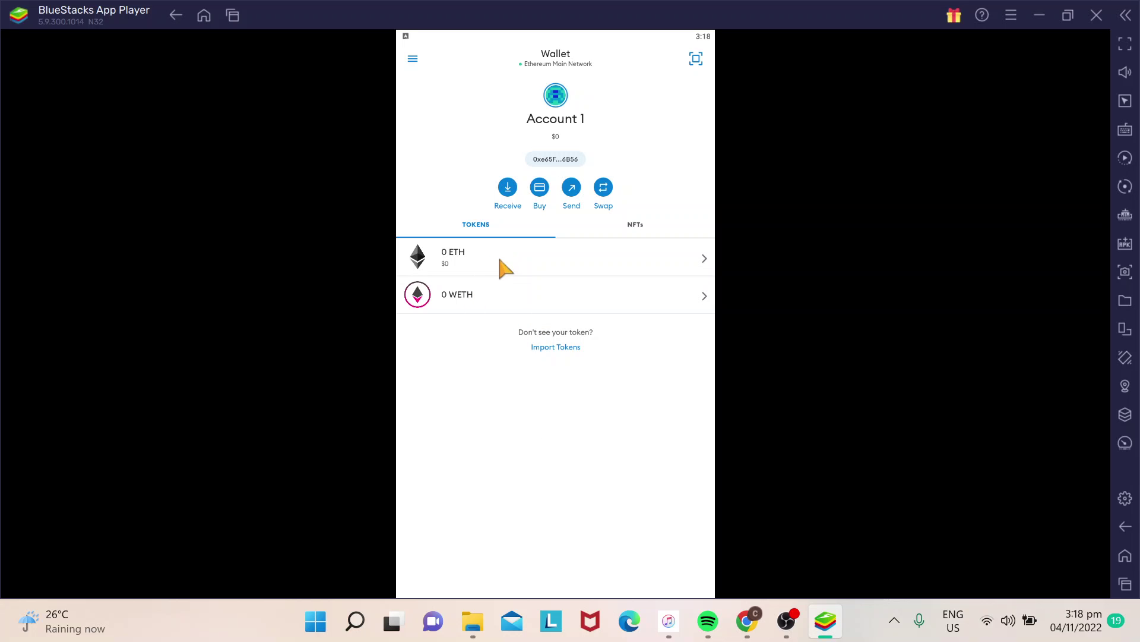
pyautogui.click(486, 301)
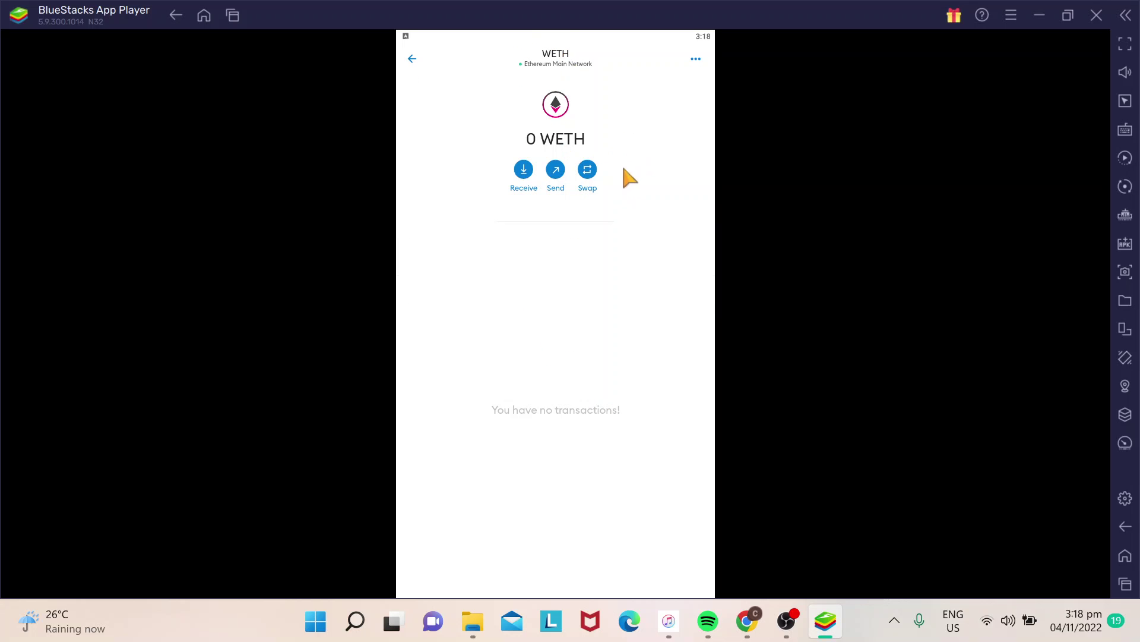
# - Start a swap from WETH, pick ETH as the token to receive, and enter 2 WETH
pyautogui.click(588, 171)
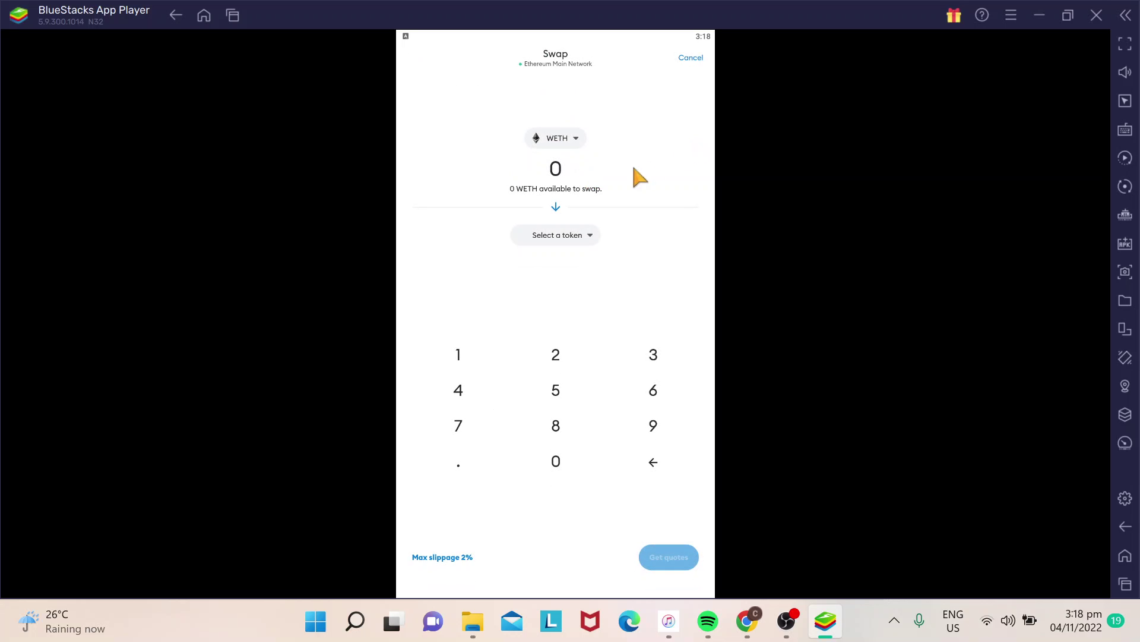
pyautogui.click(577, 237)
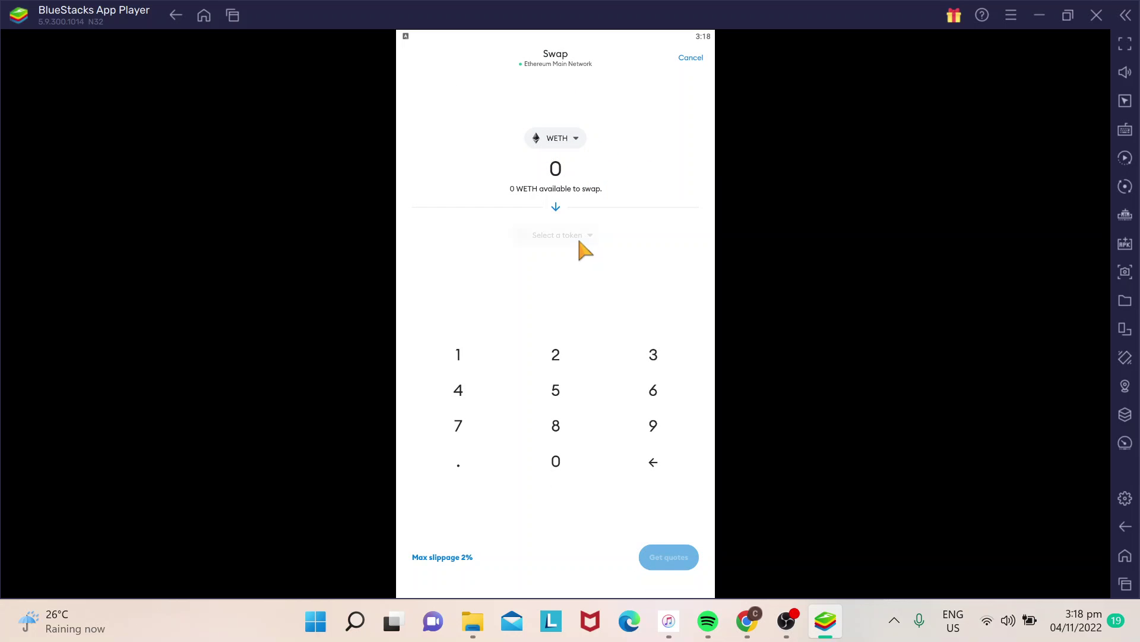
pyautogui.click(509, 464)
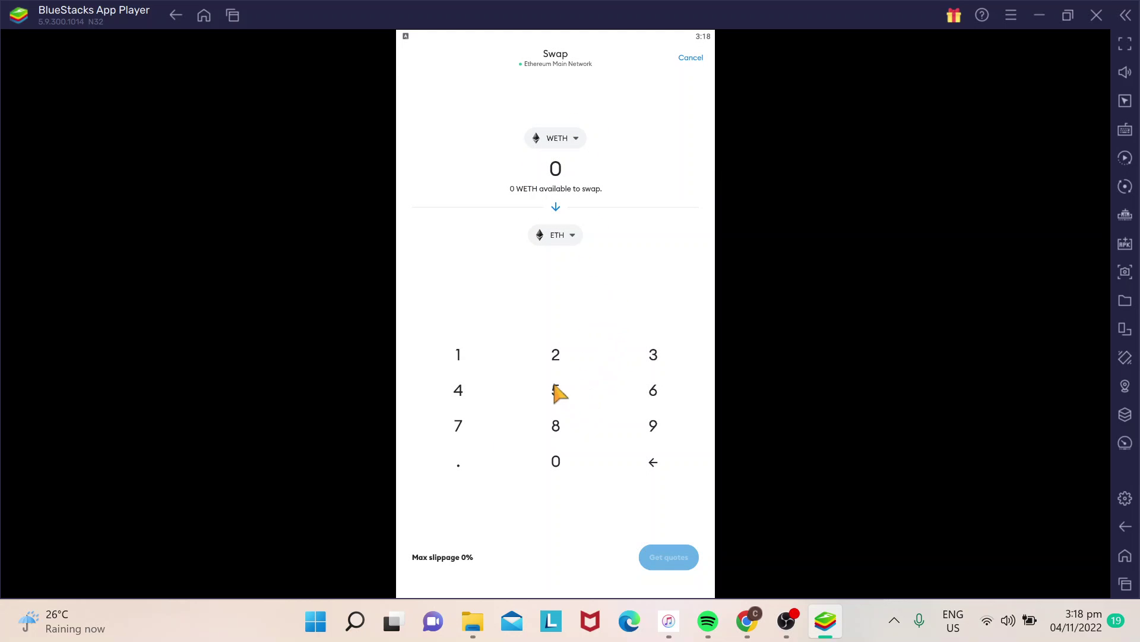
pyautogui.click(555, 354)
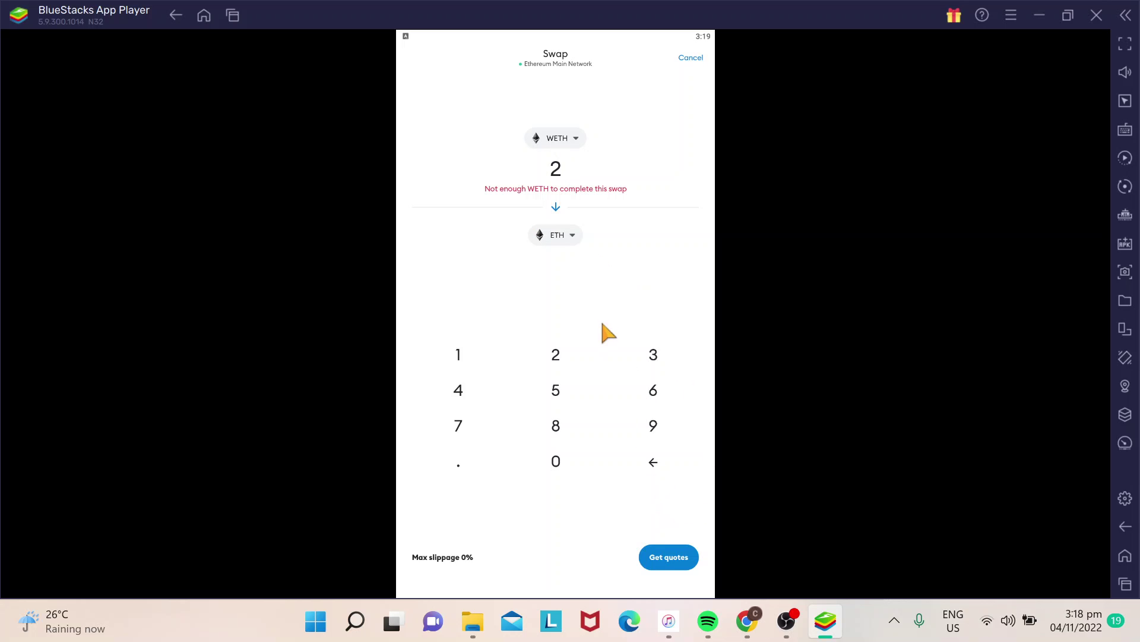
# - Fetch quotes for the 2 WETH swap, cancel it, and return to the Account 1 wallet
pyautogui.click(669, 557)
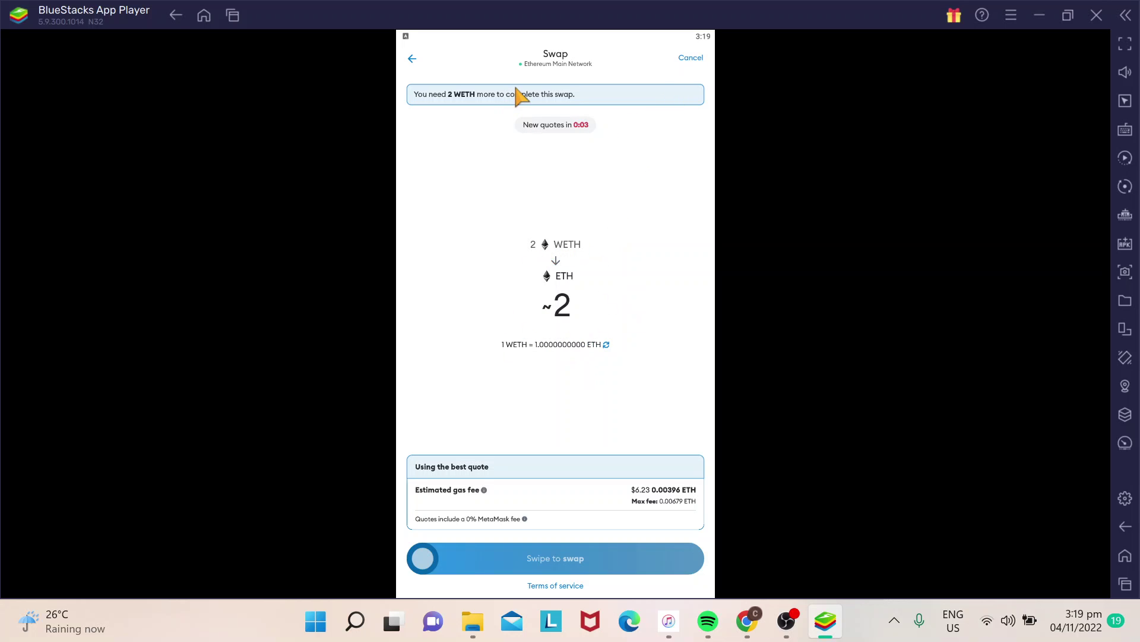
pyautogui.click(691, 59)
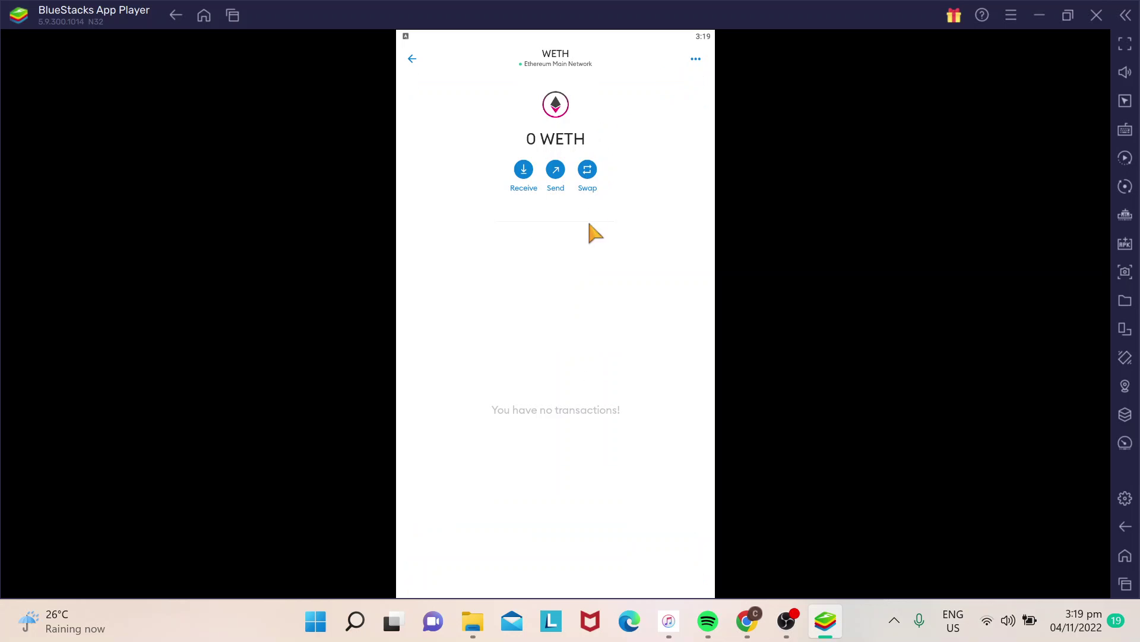
pyautogui.click(413, 59)
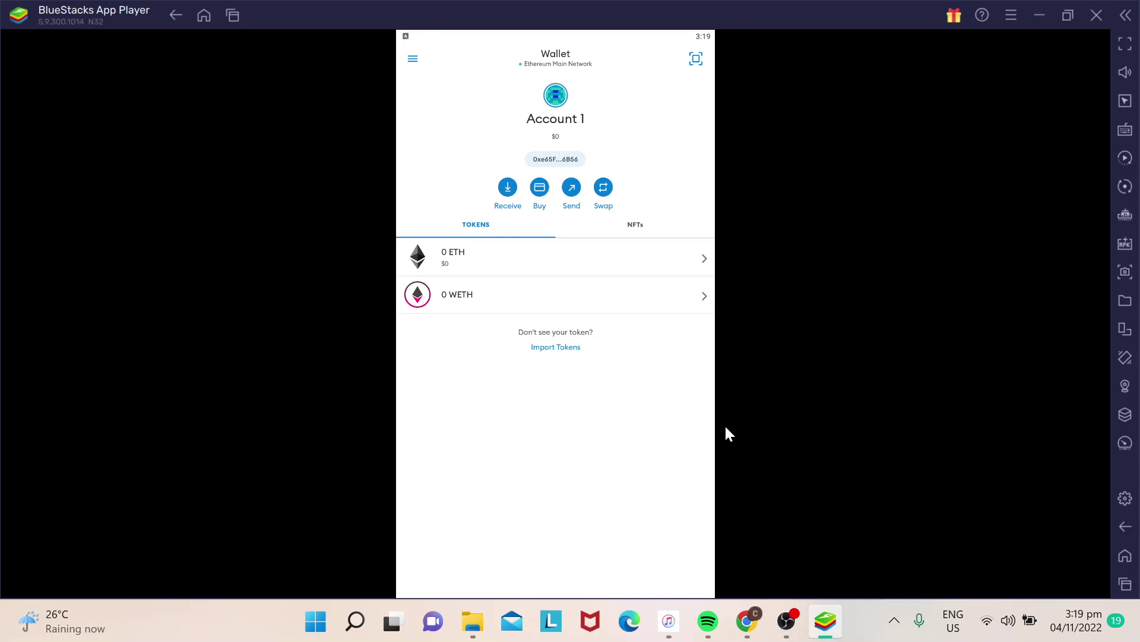